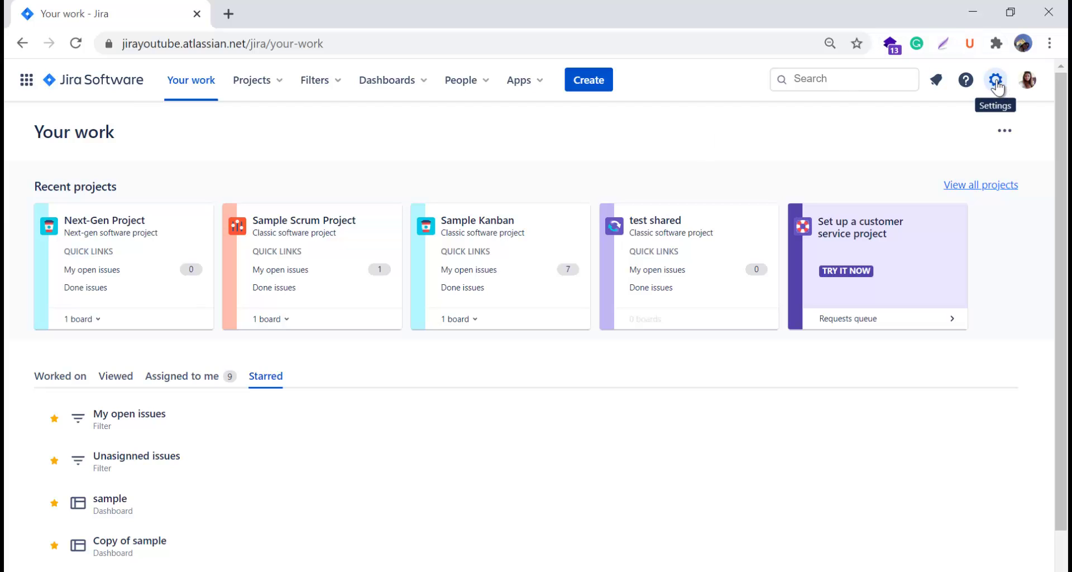
Step: Open the global permissions page in the Jira system settings
left_click(996, 82)
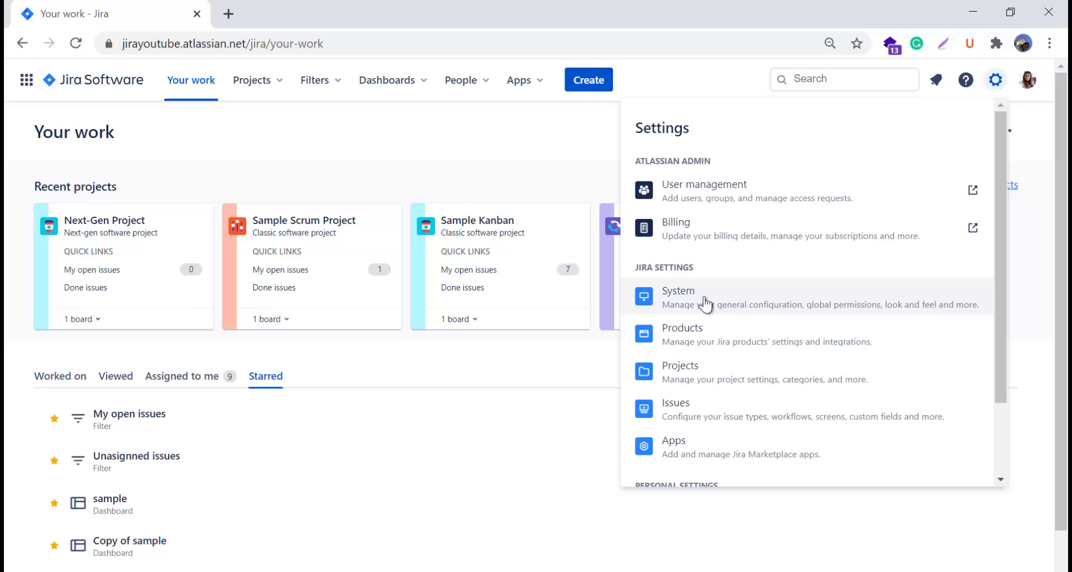
left_click(720, 304)
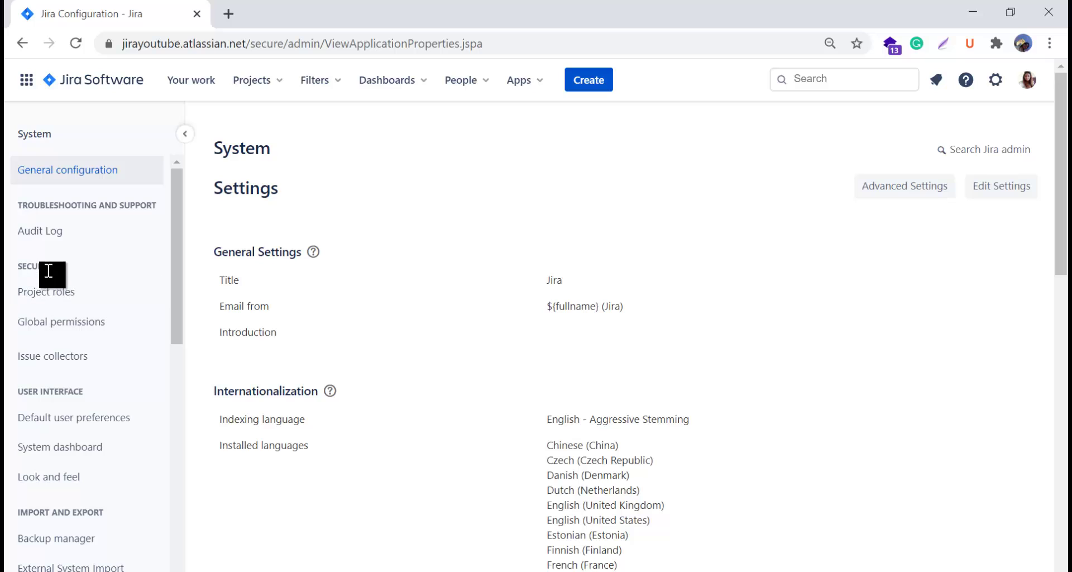
left_click(62, 329)
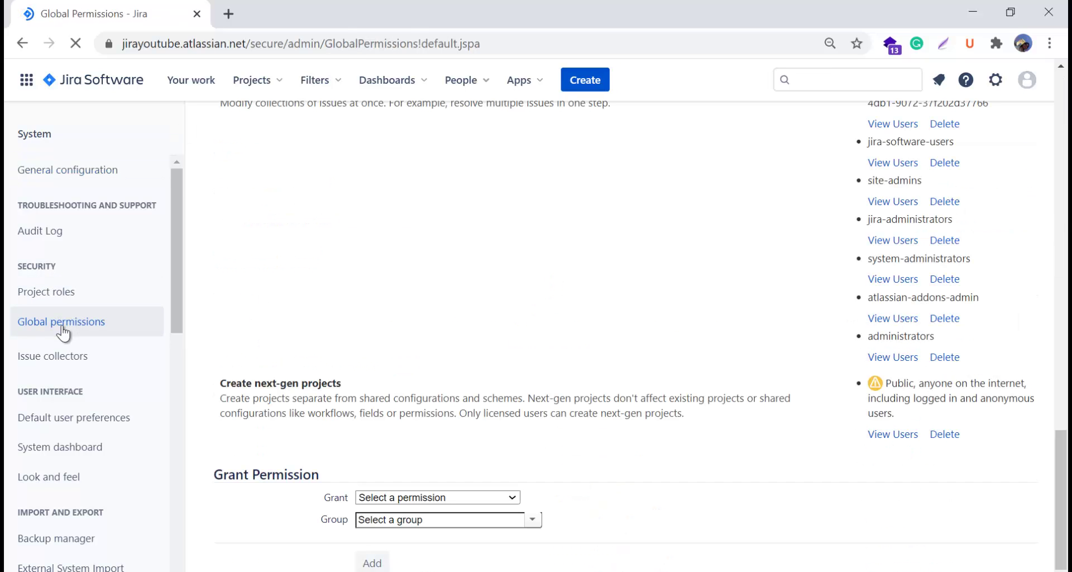
scroll(496, 343, "up", 20)
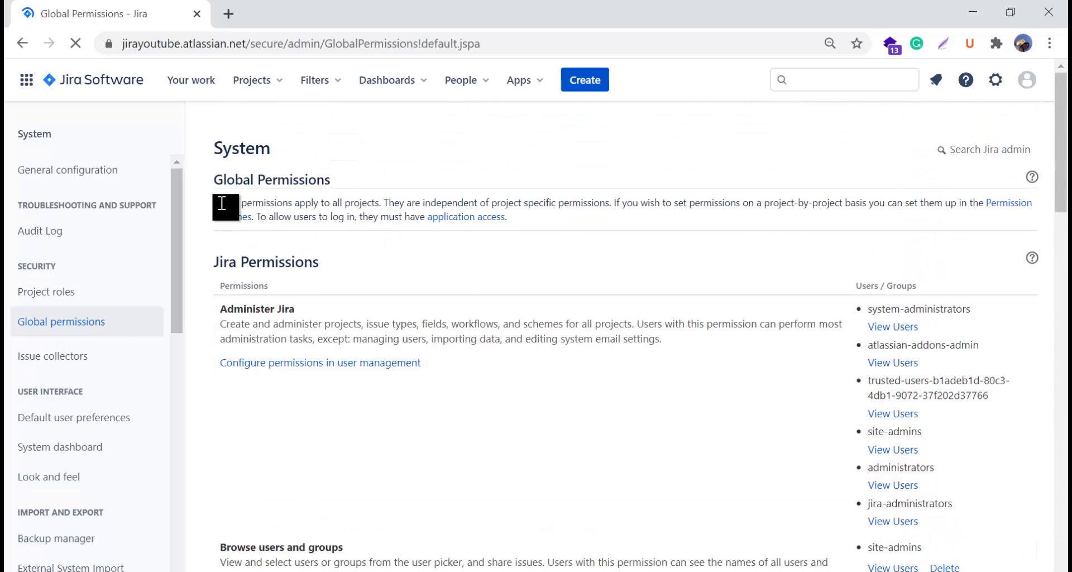
Step: Read the introduction on how global permissions apply to all projects, independently of project-specific permissions
left_click_drag(217, 203, 594, 203)
left_click(505, 188)
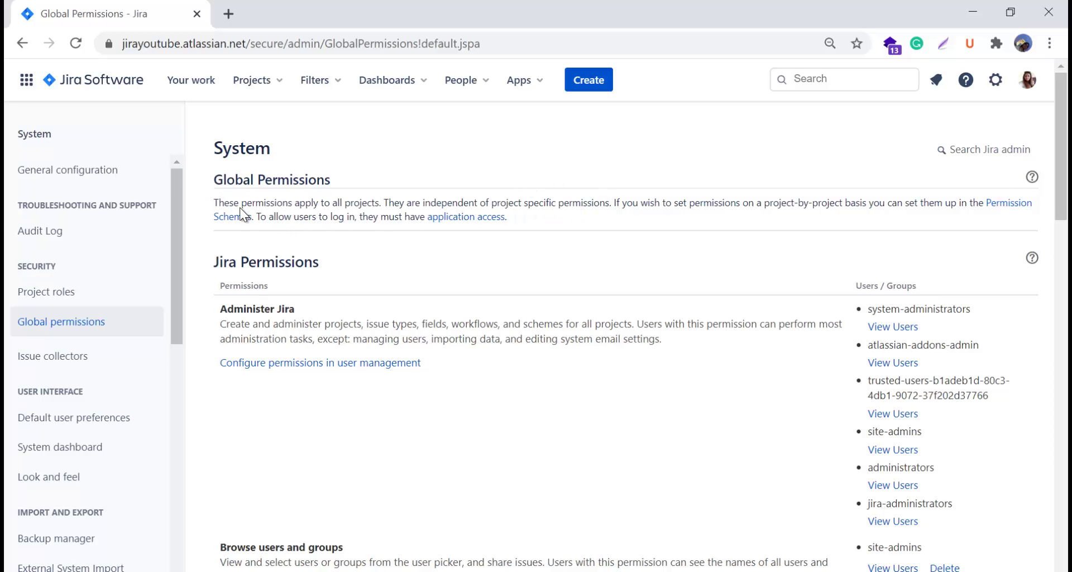
left_click_drag(339, 206, 613, 200)
left_click(420, 206)
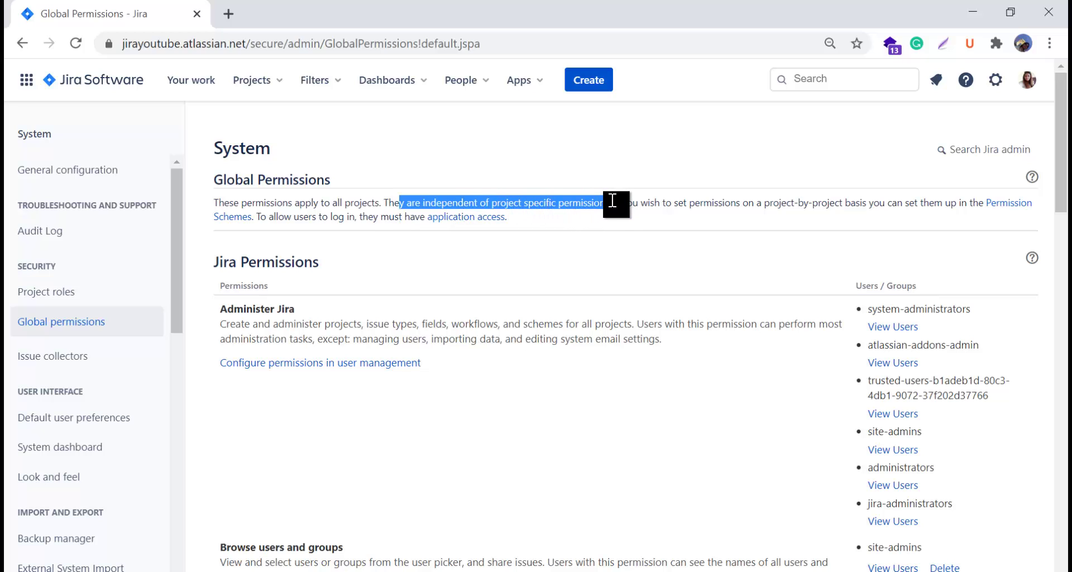
left_click(610, 166)
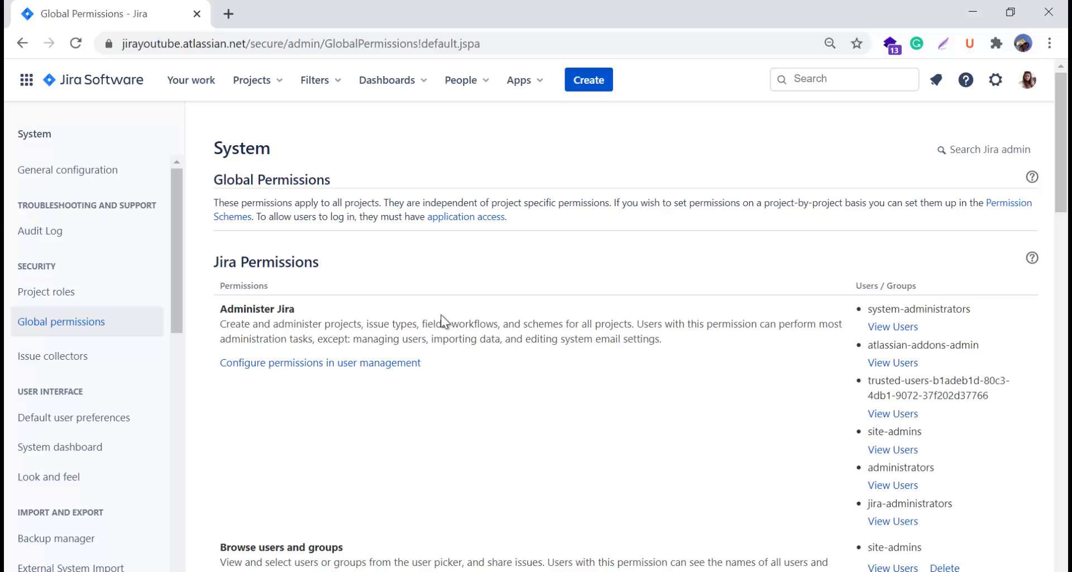
Step: Review the list of global Jira permissions and the groups they are granted to
scroll(367, 510, "down", 1)
scroll(367, 511, "down", 8)
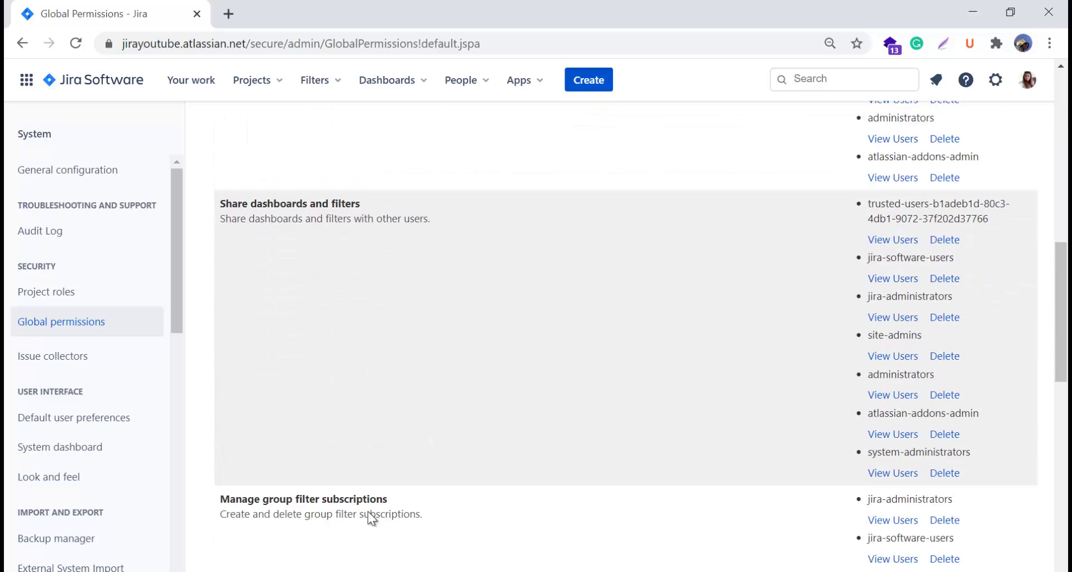
scroll(367, 511, "up", 4)
scroll(367, 512, "up", 6)
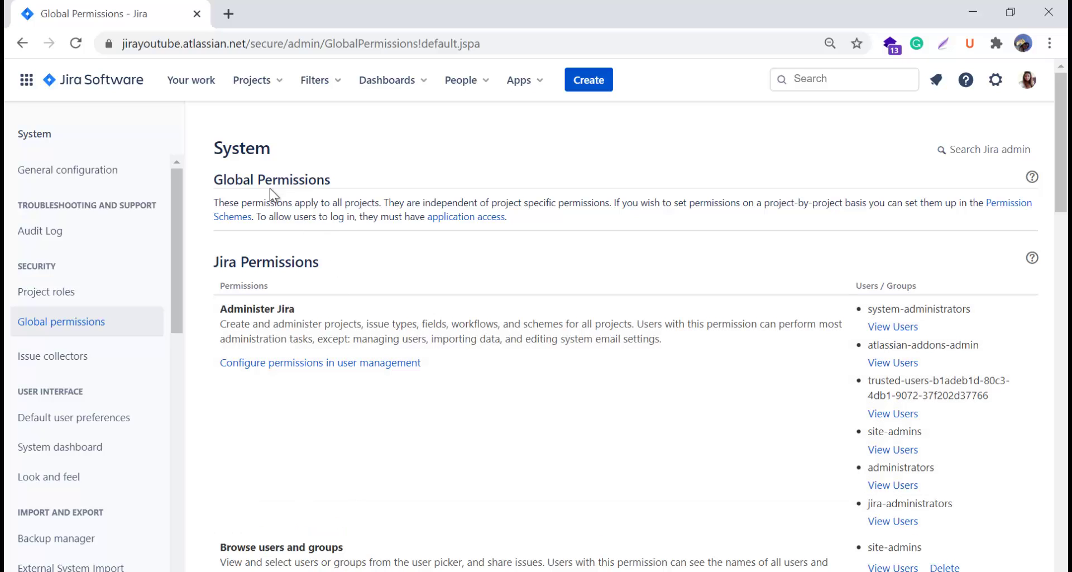
left_click_drag(263, 179, 340, 182)
left_click(403, 169)
scroll(506, 367, "down", 1)
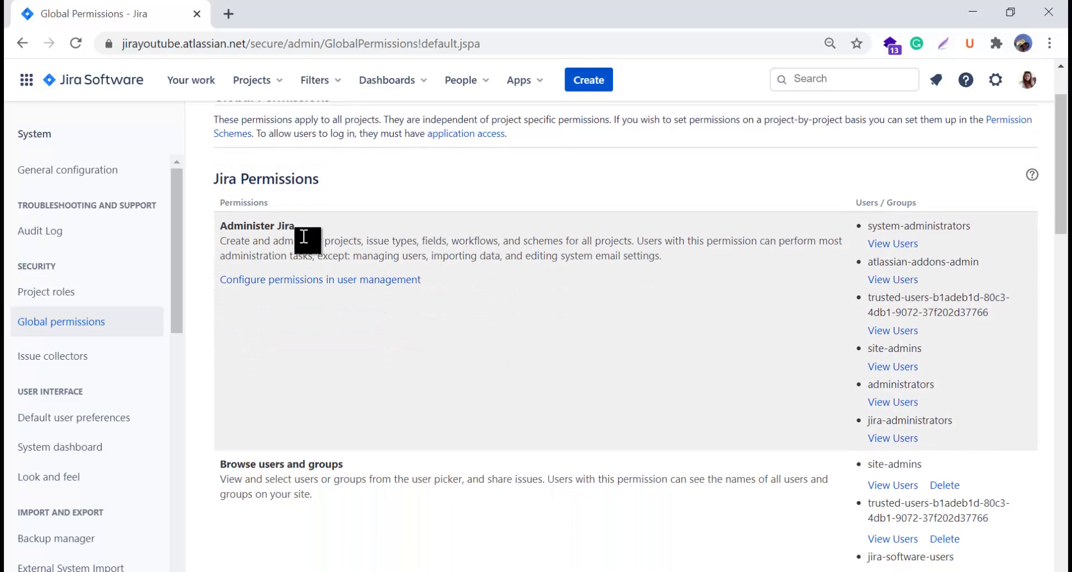
scroll(443, 494, "down", 10)
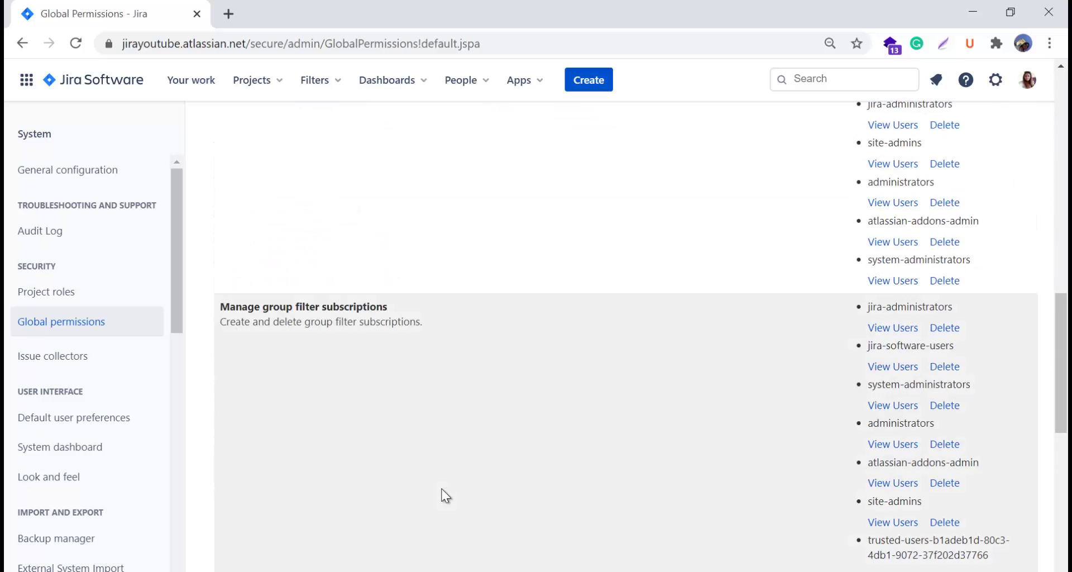
scroll(444, 493, "up", 10)
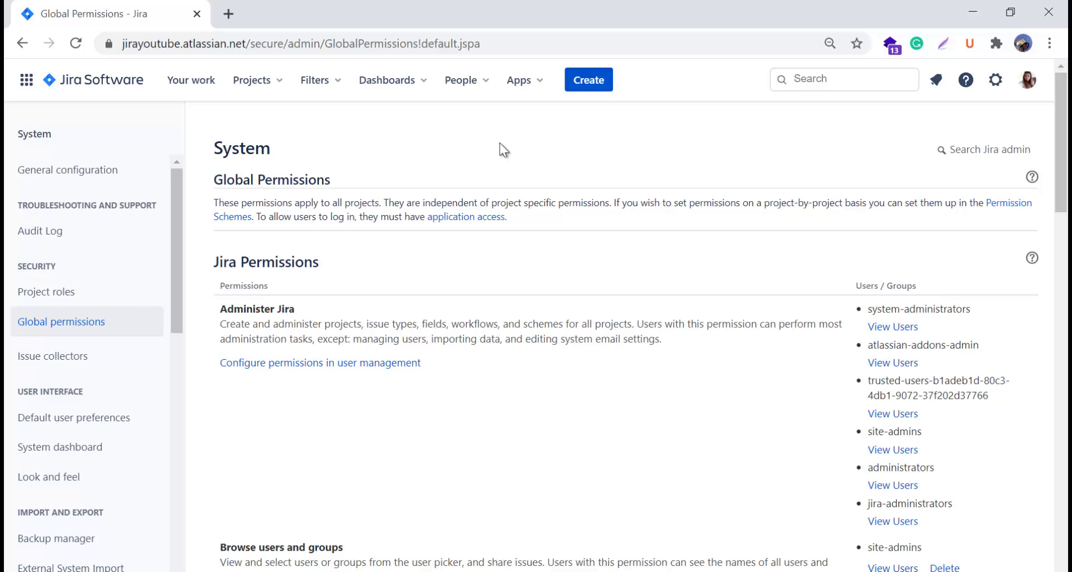
Step: Open the issue security schemes in the Jira issue settings
left_click(996, 81)
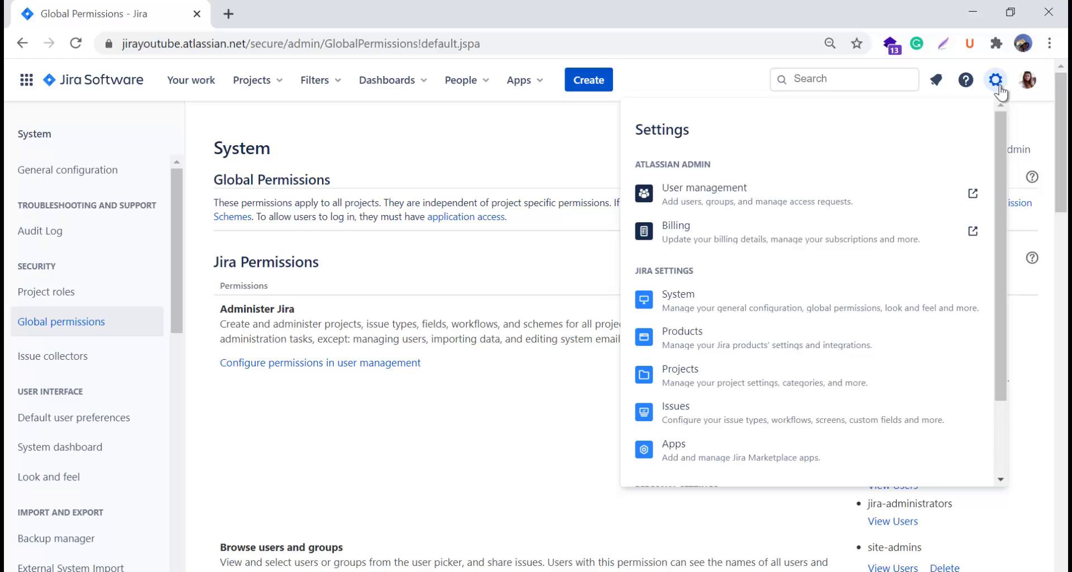
left_click(724, 416)
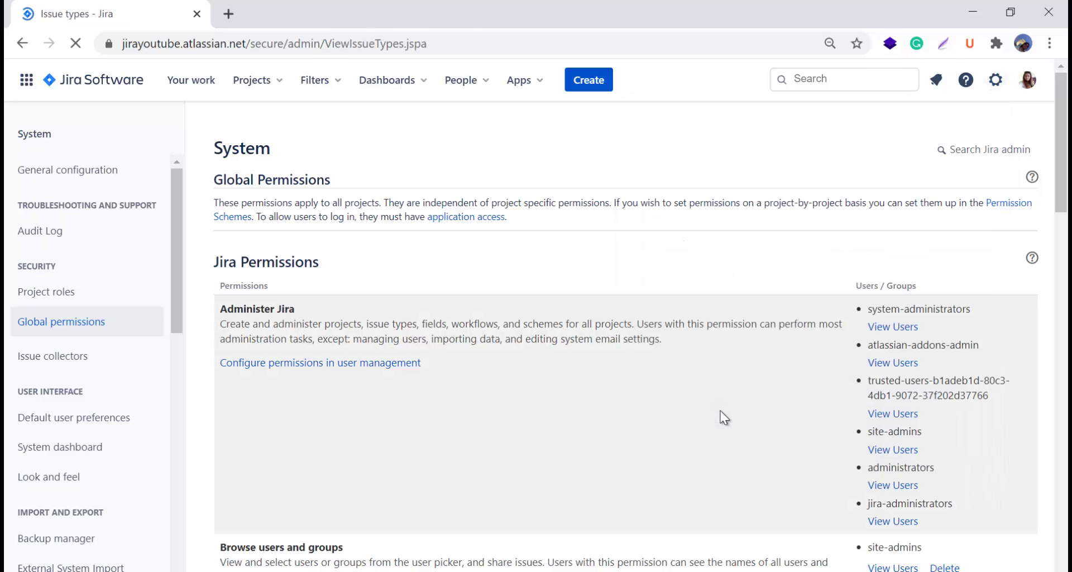
scroll(594, 249, "down", 3)
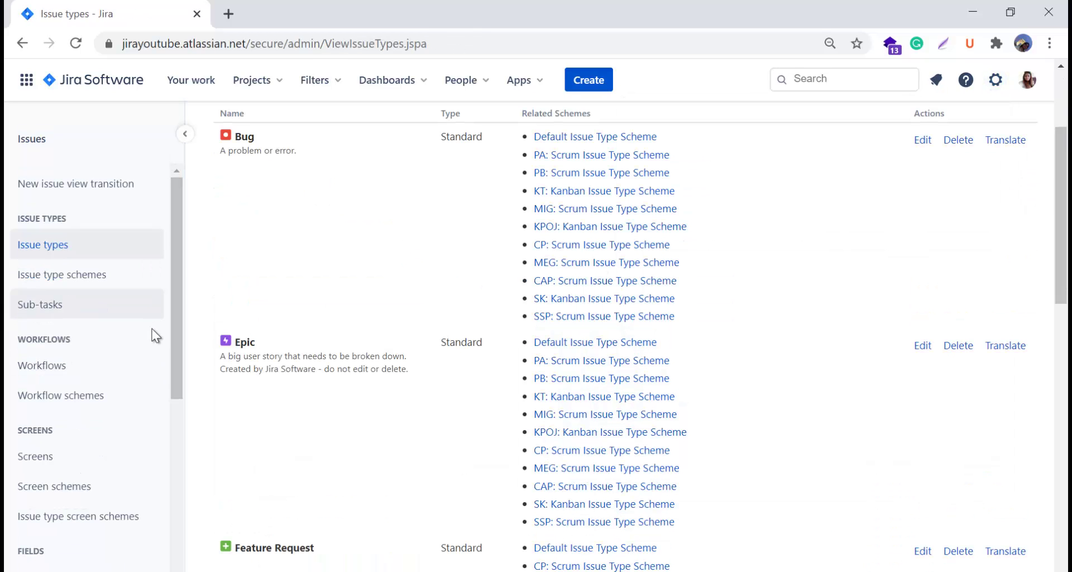
scroll(140, 415, "down", 6)
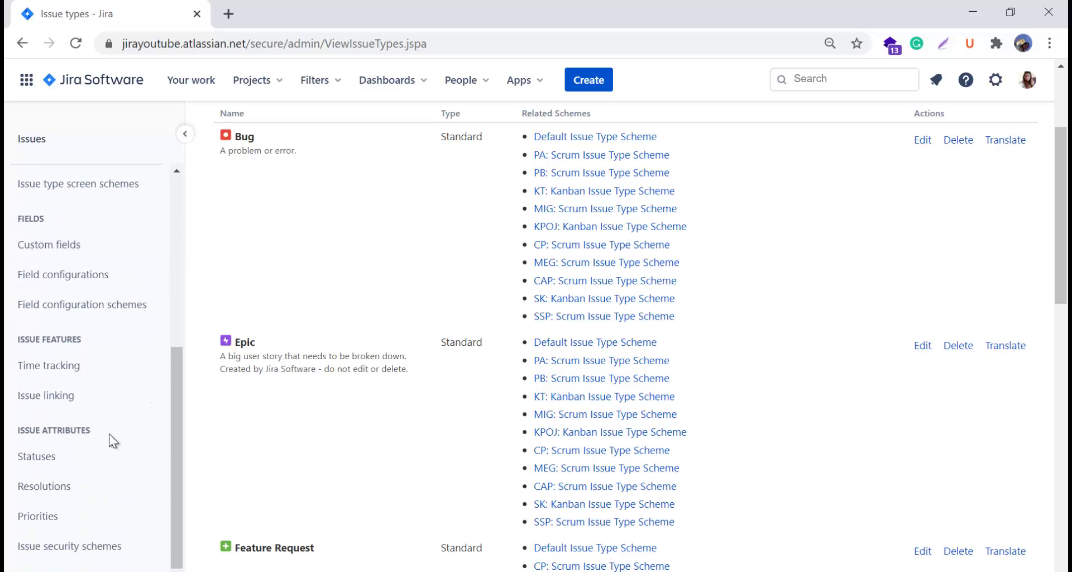
scroll(107, 464, "down", 1)
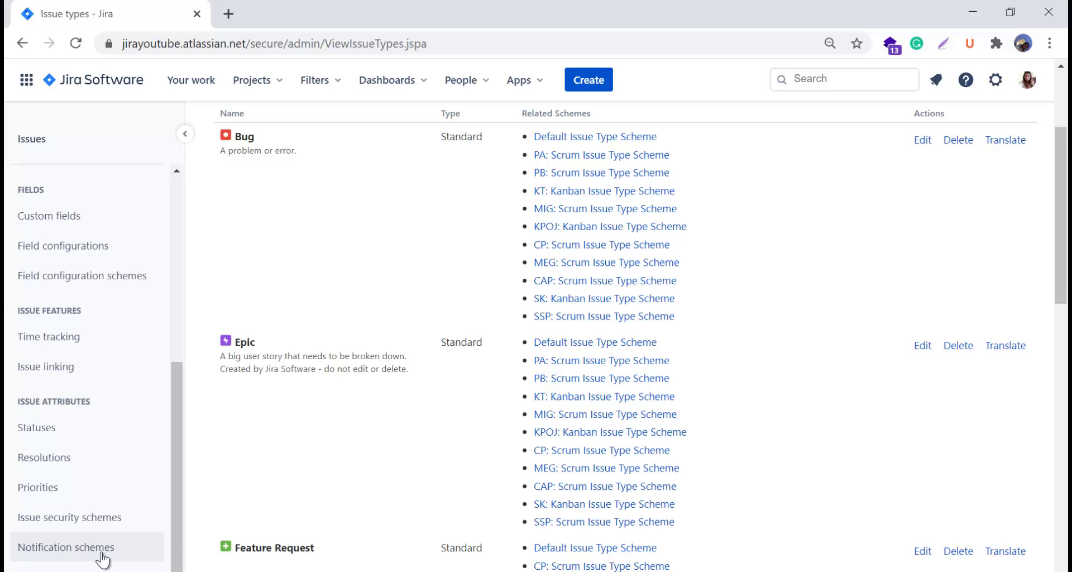
left_click(85, 520)
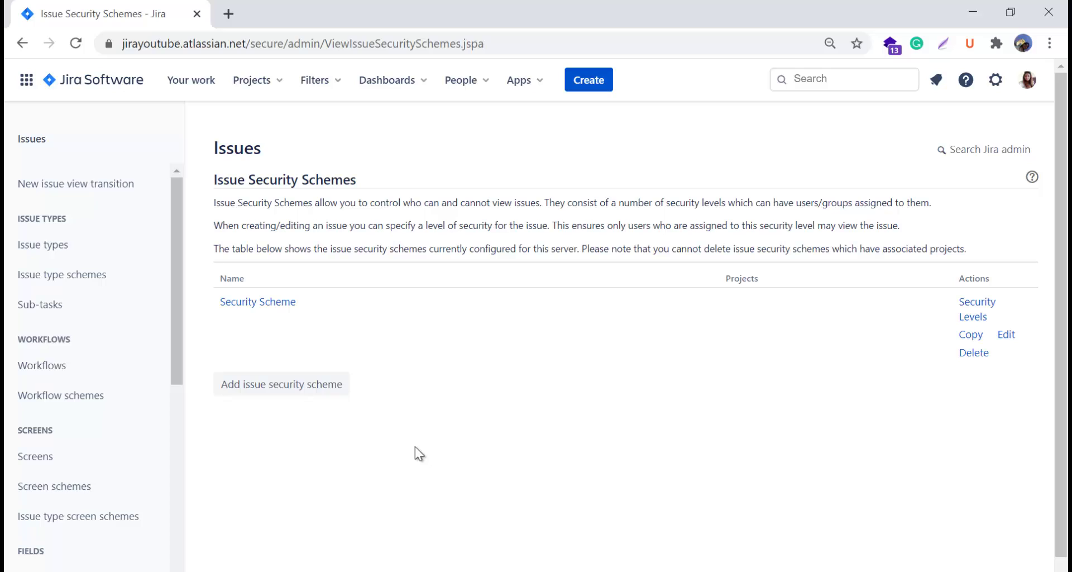
left_click(262, 390)
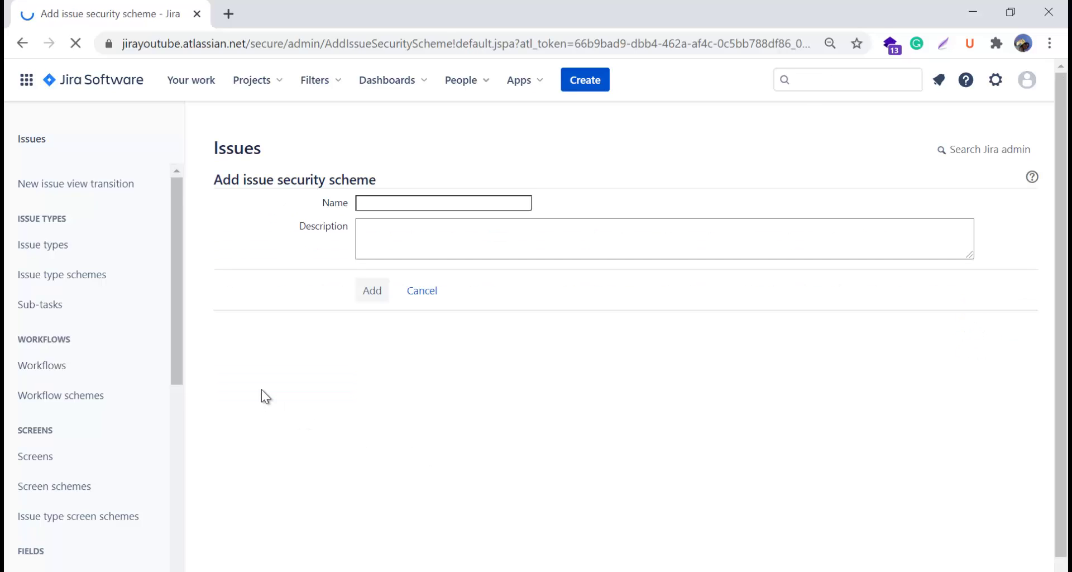
left_click(386, 205)
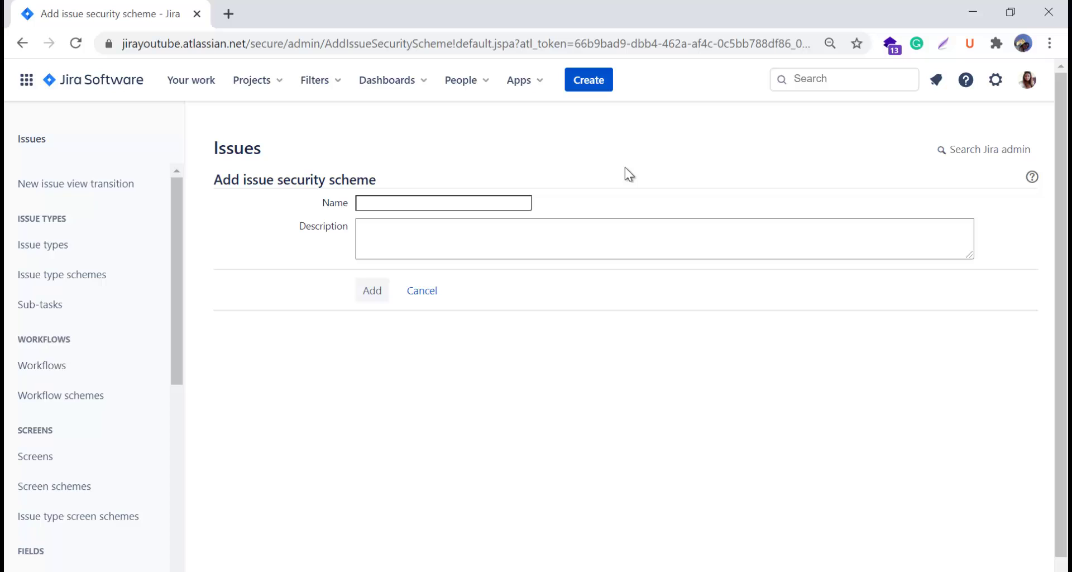
scroll(88, 462, "down", 5)
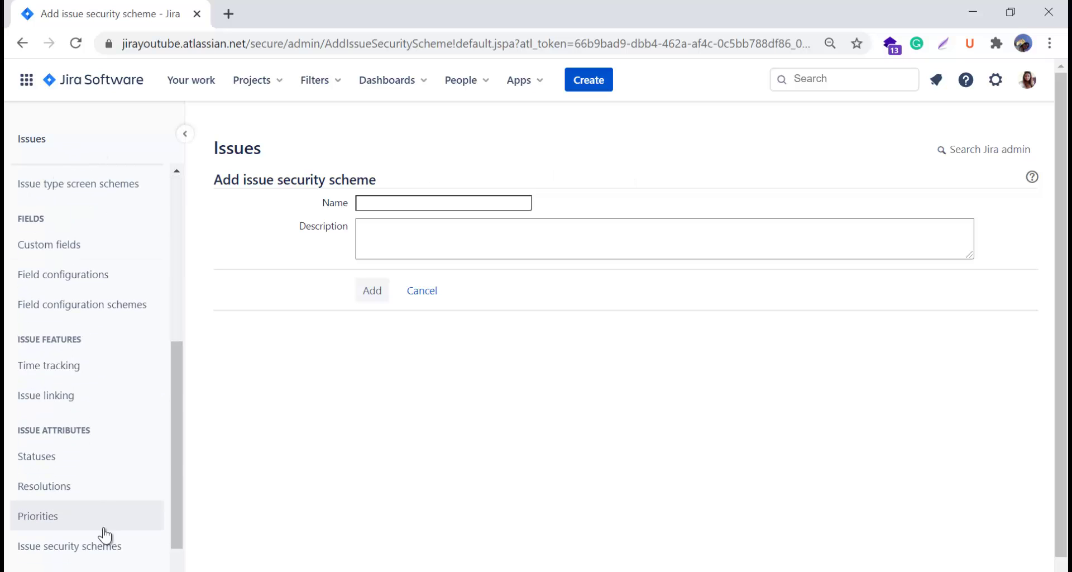
left_click(78, 547)
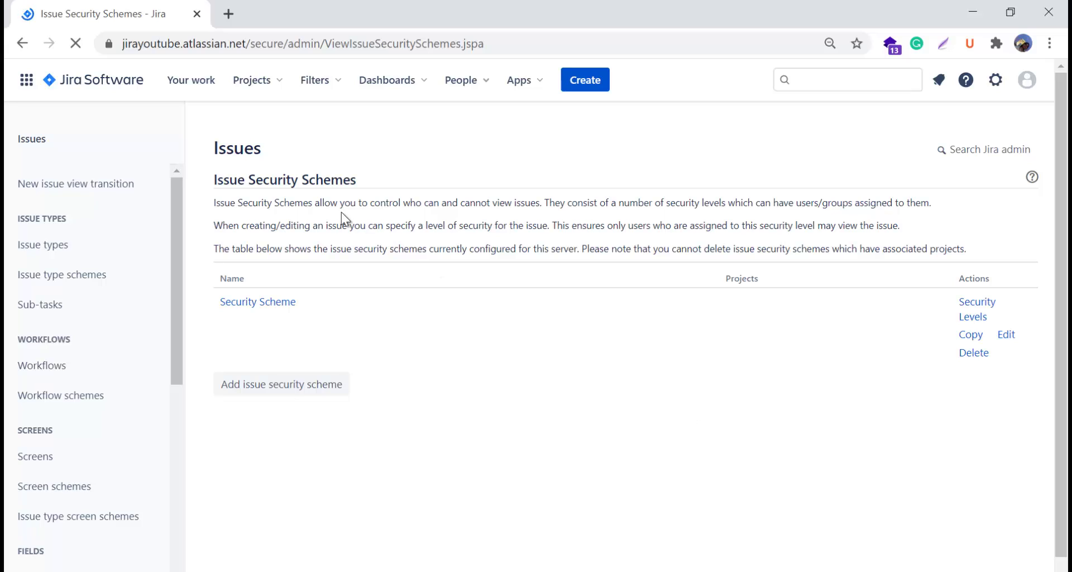
Step: Read how issue security schemes control who can view issues through security levels assigned to users and groups
left_click_drag(218, 206, 518, 208)
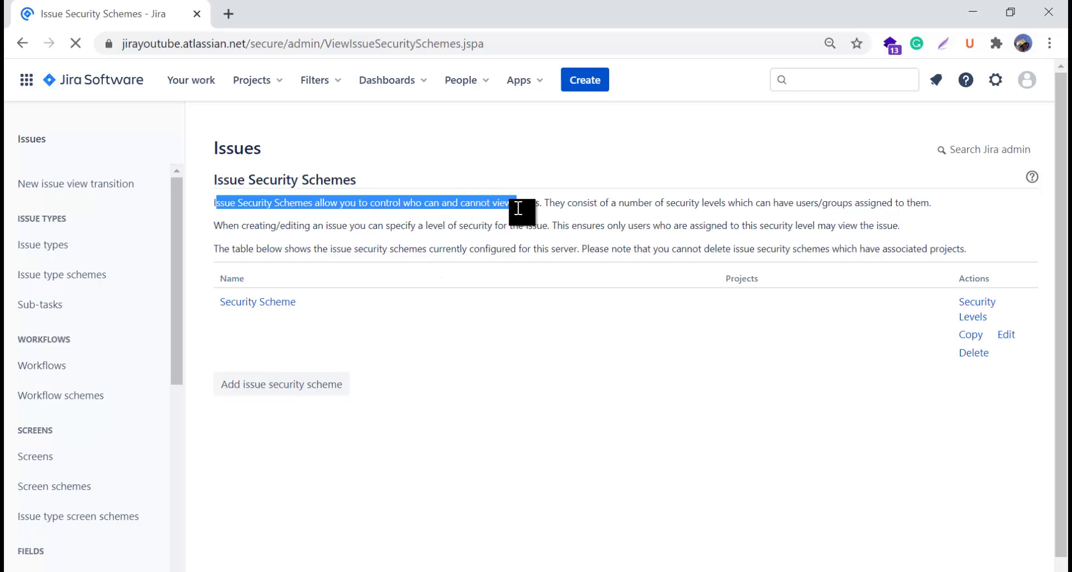
left_click(389, 163)
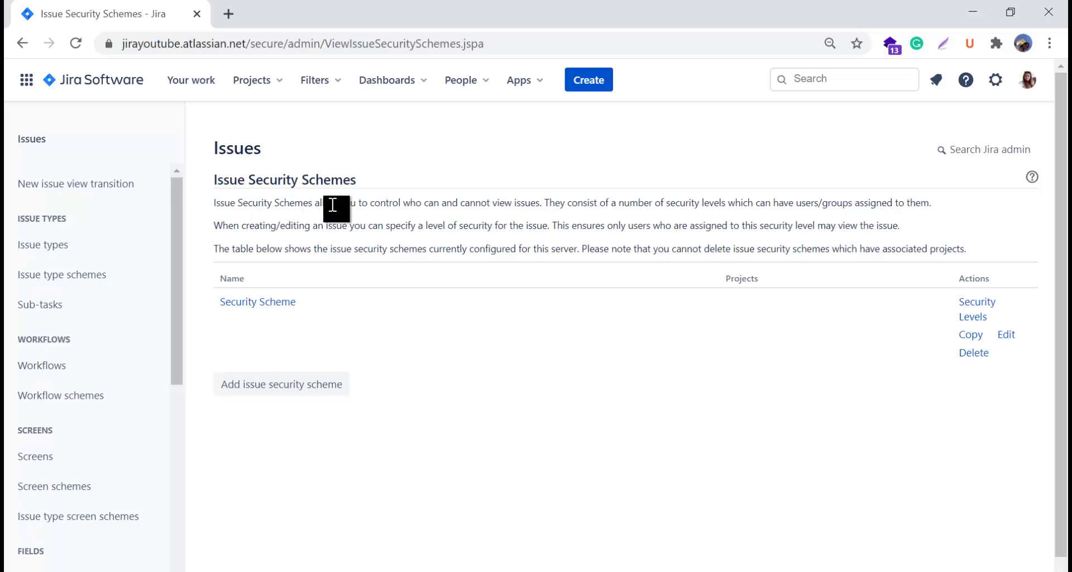
left_click_drag(381, 204, 944, 209)
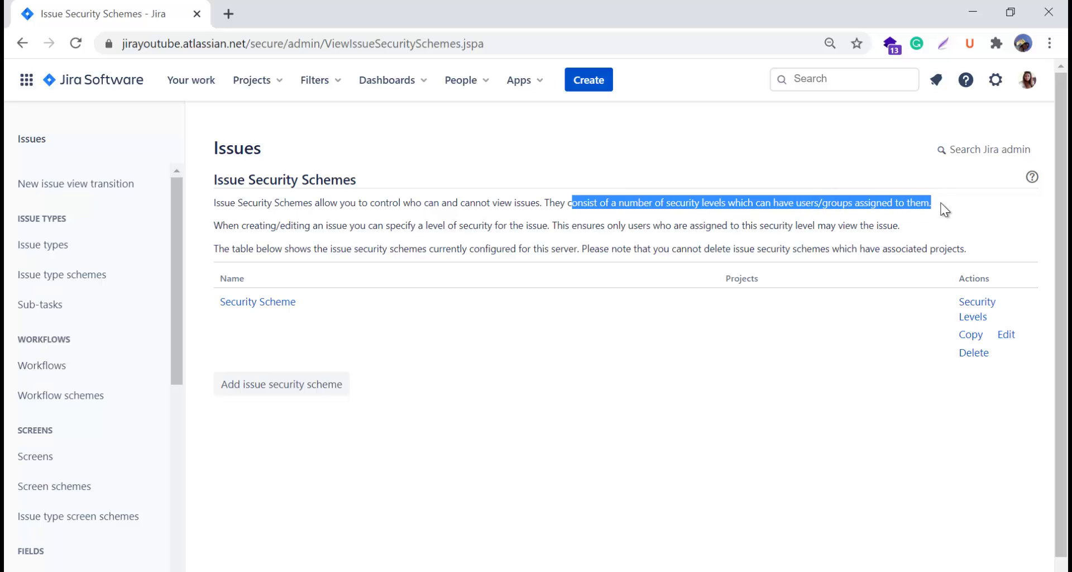
left_click(531, 153)
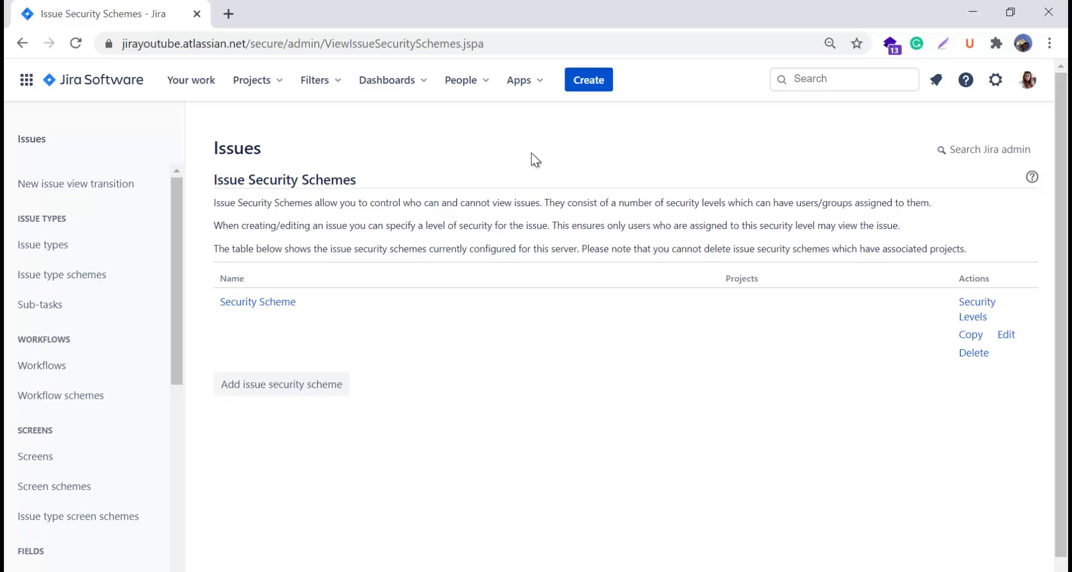
Step: Open the permission schemes in the issue settings and read how a scheme applies to multiple projects
scroll(61, 519, "down", 6)
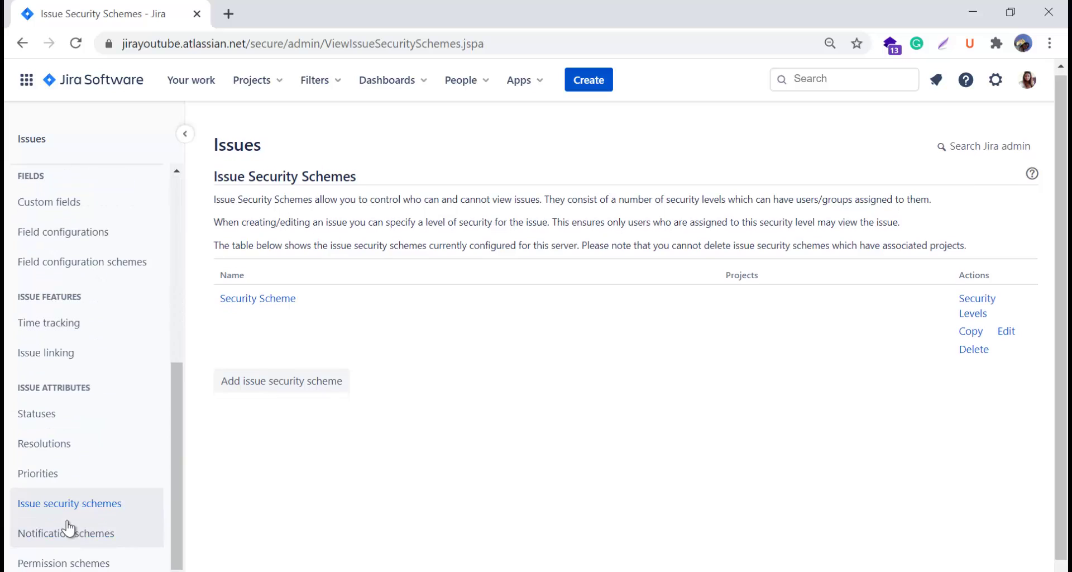
left_click(64, 563)
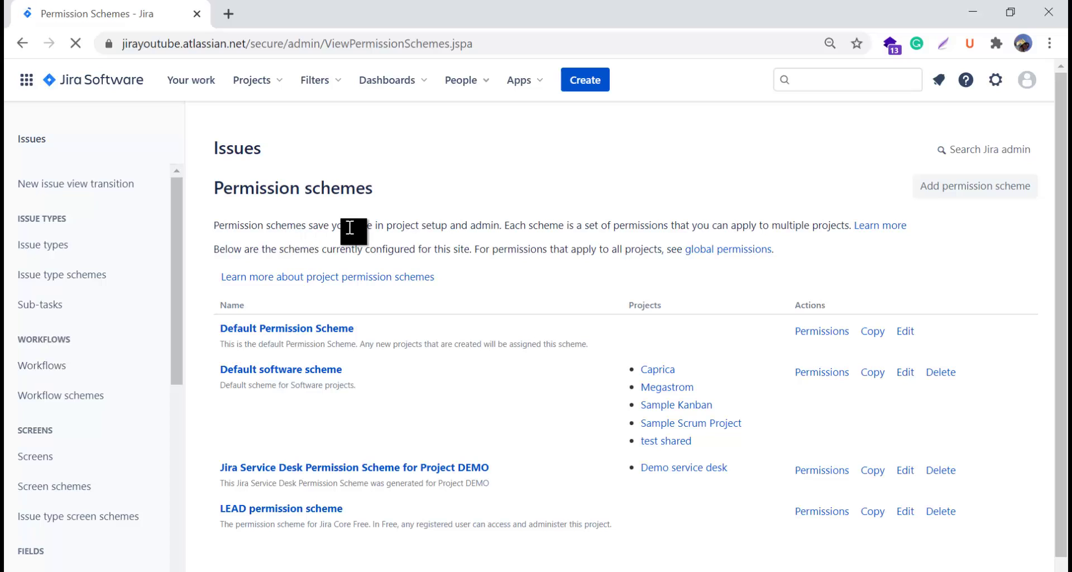
left_click_drag(367, 228, 855, 226)
left_click(756, 170)
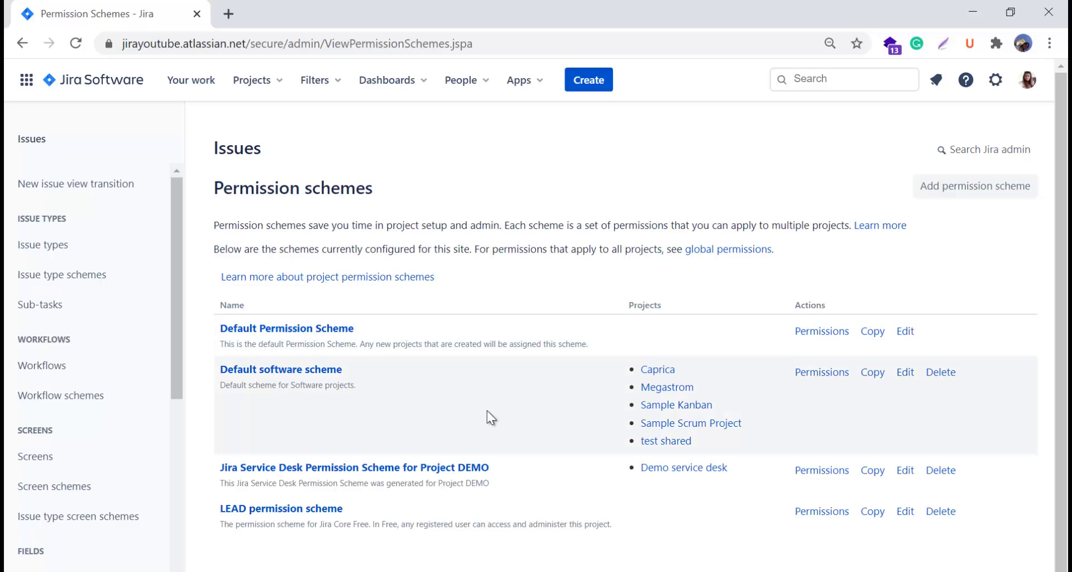
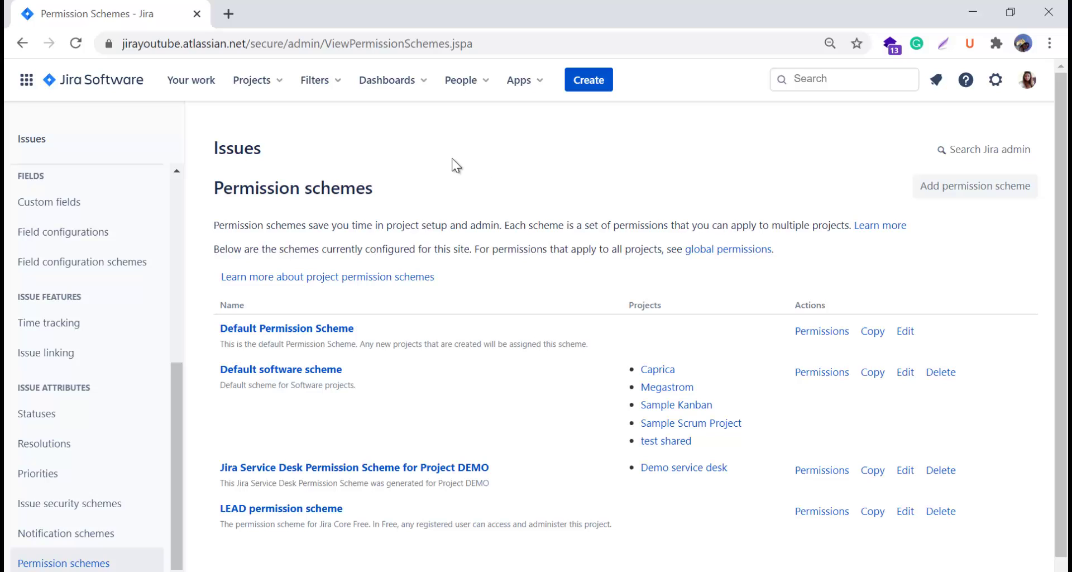
Step: Open the project settings of Sample Scrum Project (SSP)
left_click(254, 84)
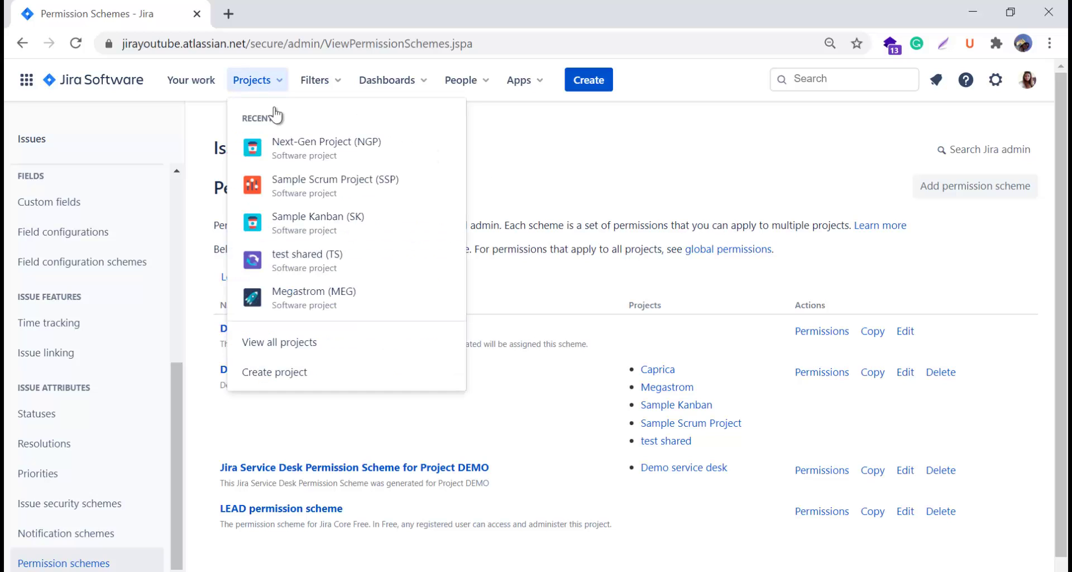
left_click(321, 188)
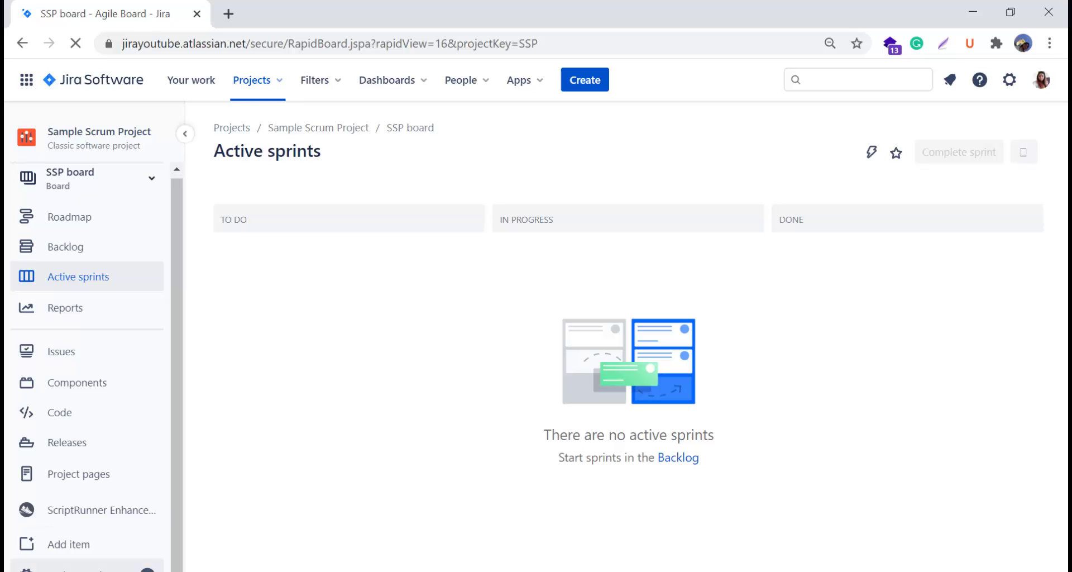
left_click(73, 568)
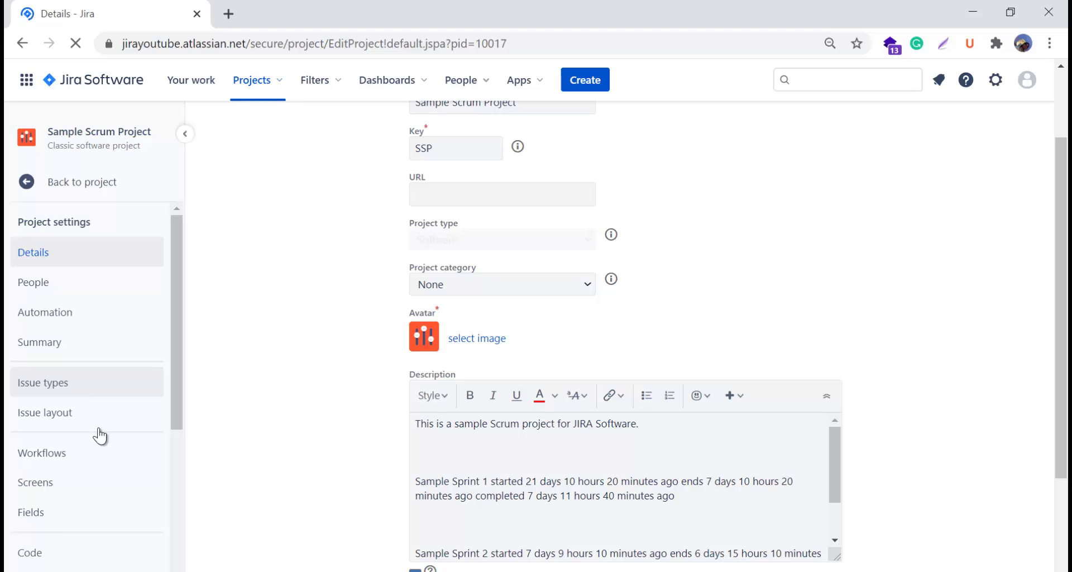
Step: Open the project's permissions settings and check which permission scheme it uses
scroll(99, 432, "down", 5)
scroll(98, 431, "up", 5)
scroll(99, 432, "down", 5)
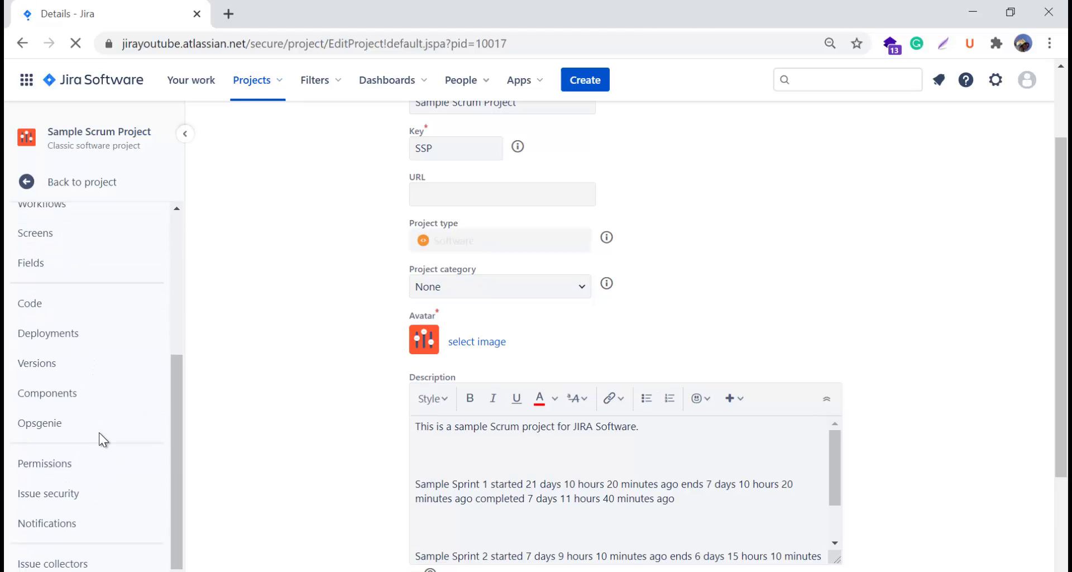
scroll(84, 466, "up", 5)
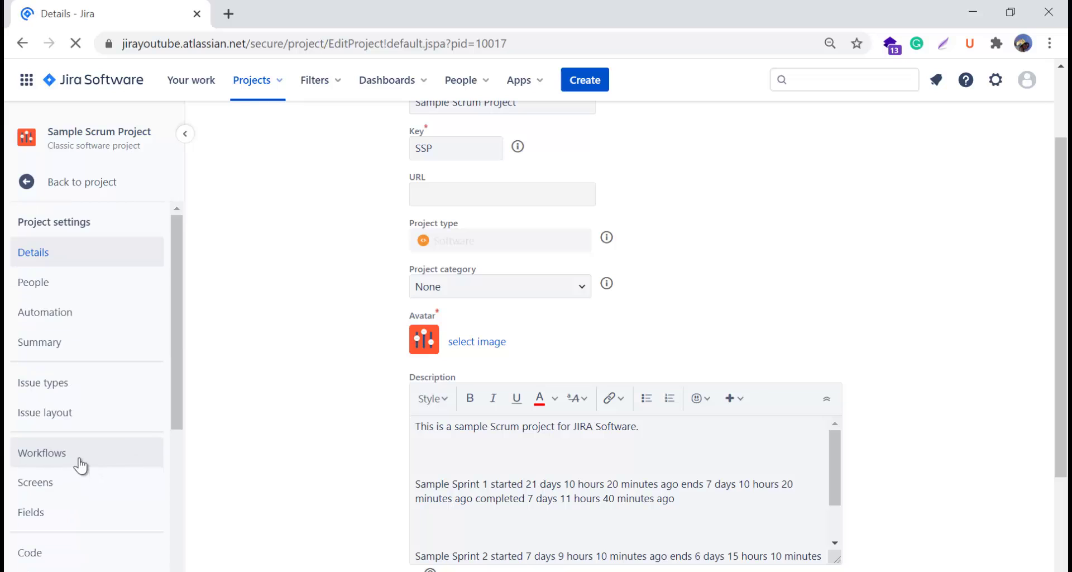
scroll(98, 475, "down", 5)
left_click(74, 471)
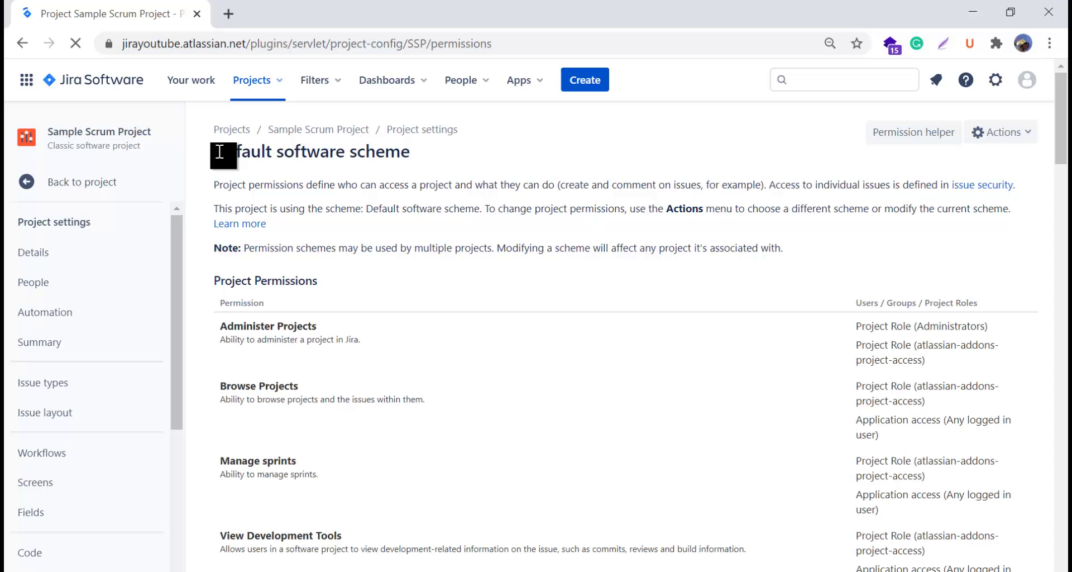
left_click_drag(221, 154, 456, 151)
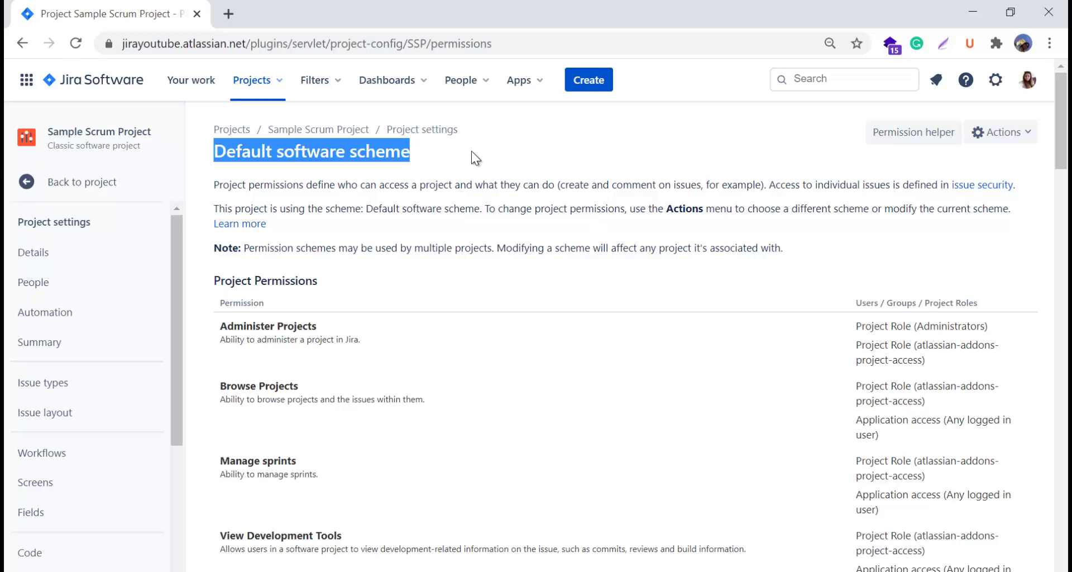
left_click(557, 144)
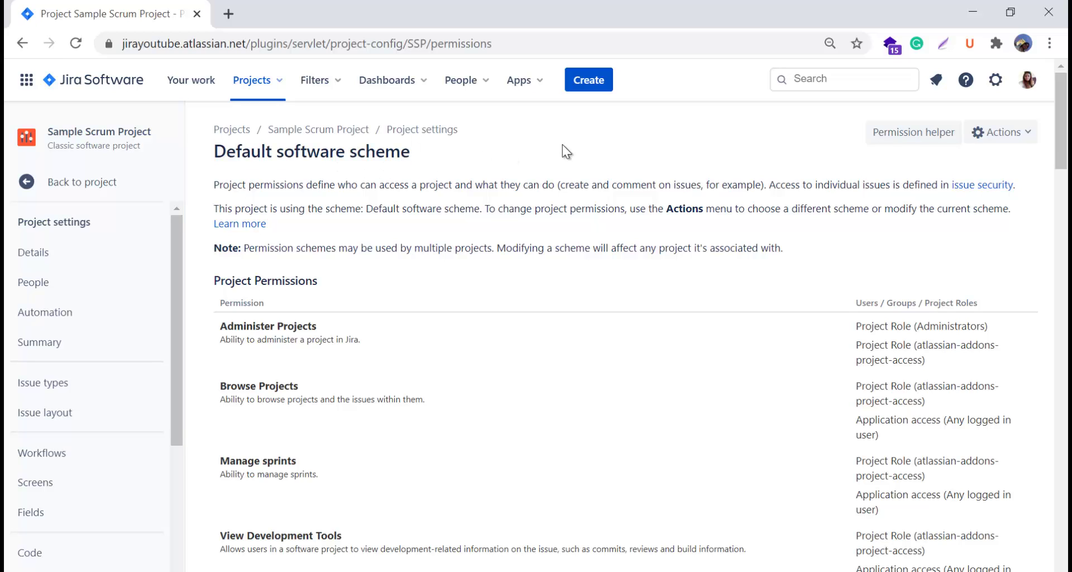